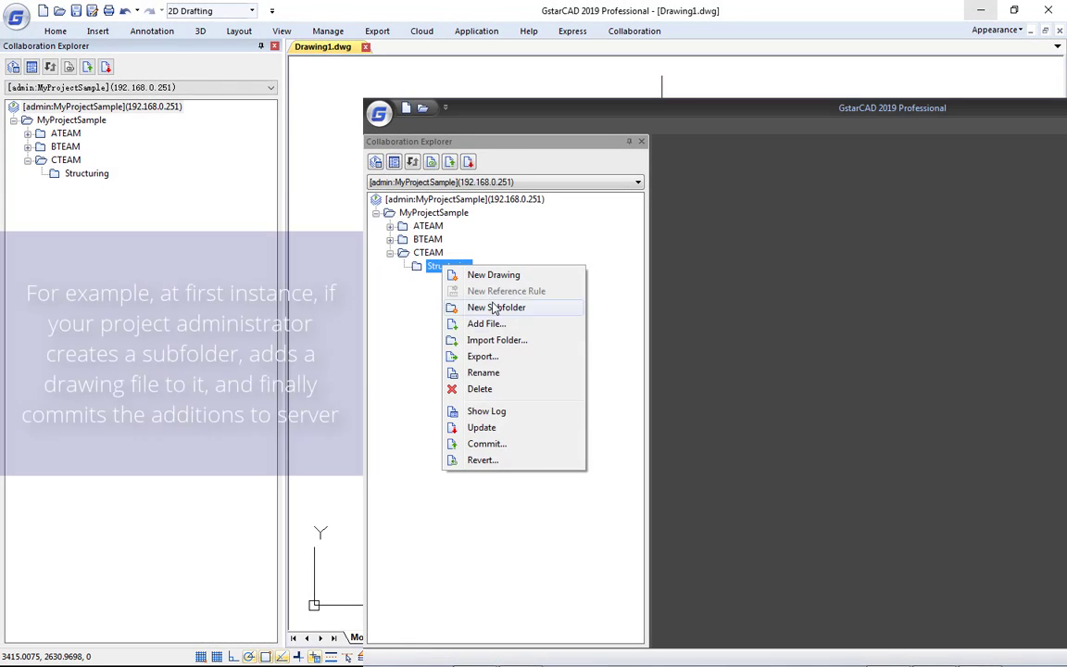
Step: Create a Level 1 subfolder under Structuring and add the Floor Plan Level Columns drawing to it
left_click(496, 309)
type("Level 1")
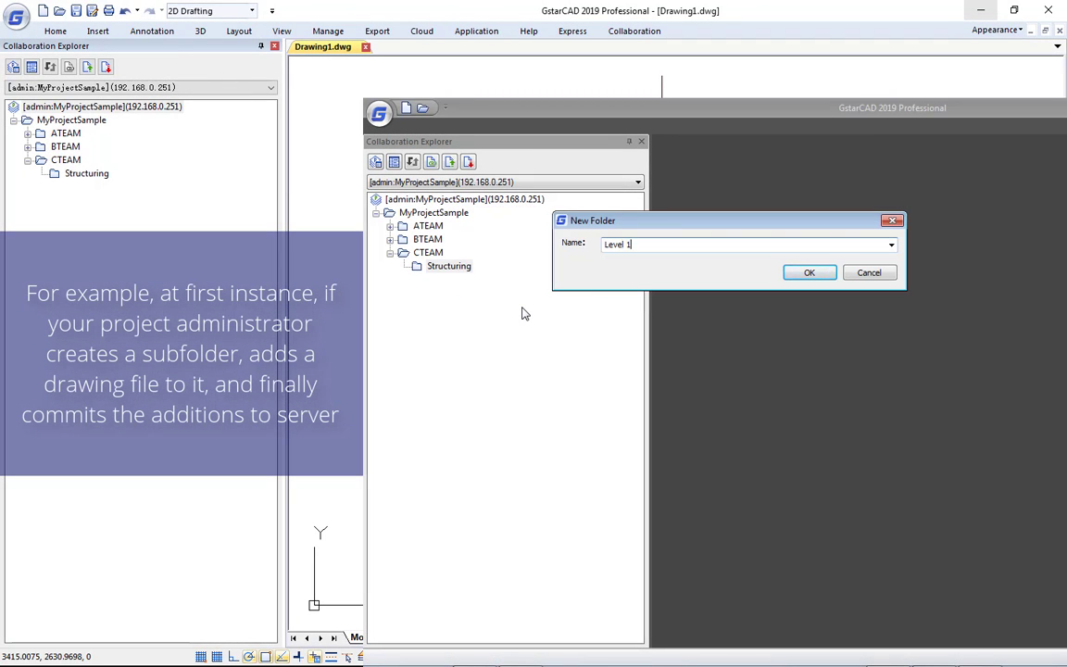
key("Return")
right_click(454, 279)
left_click(450, 338)
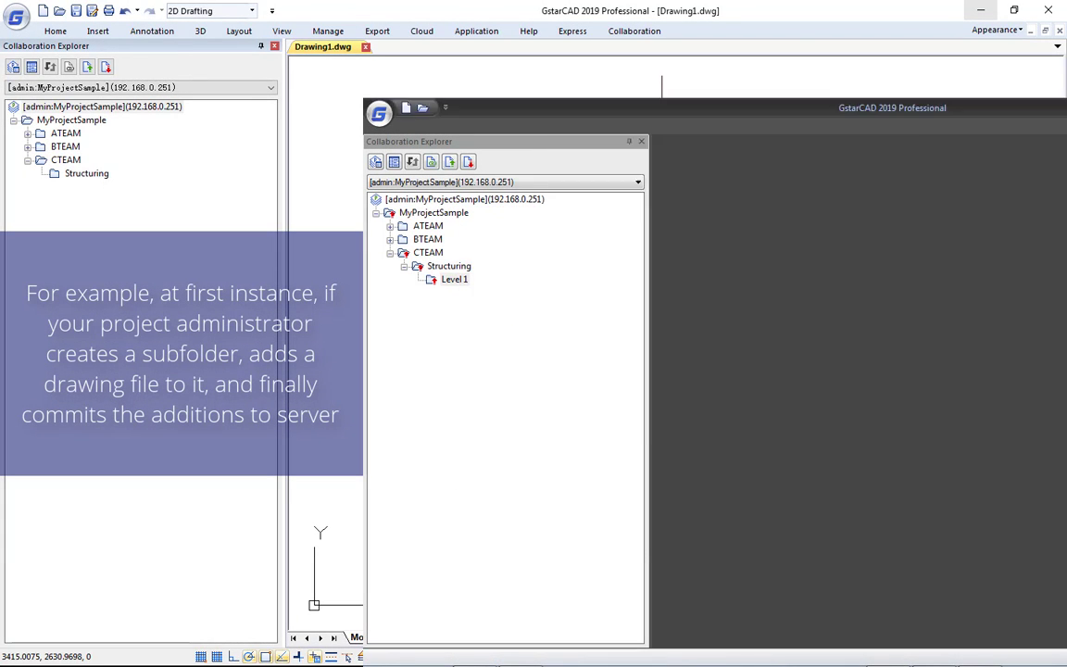
left_click(862, 421)
type("File added to start wo")
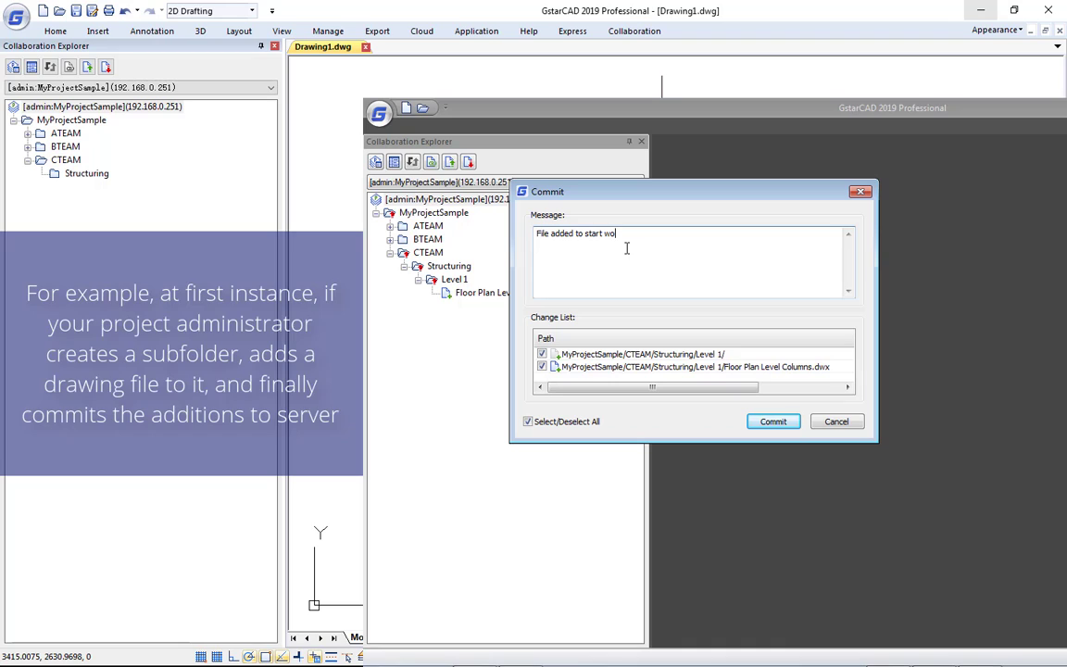
Step: Commit the new folder and drawing to the server with a message
type("rk")
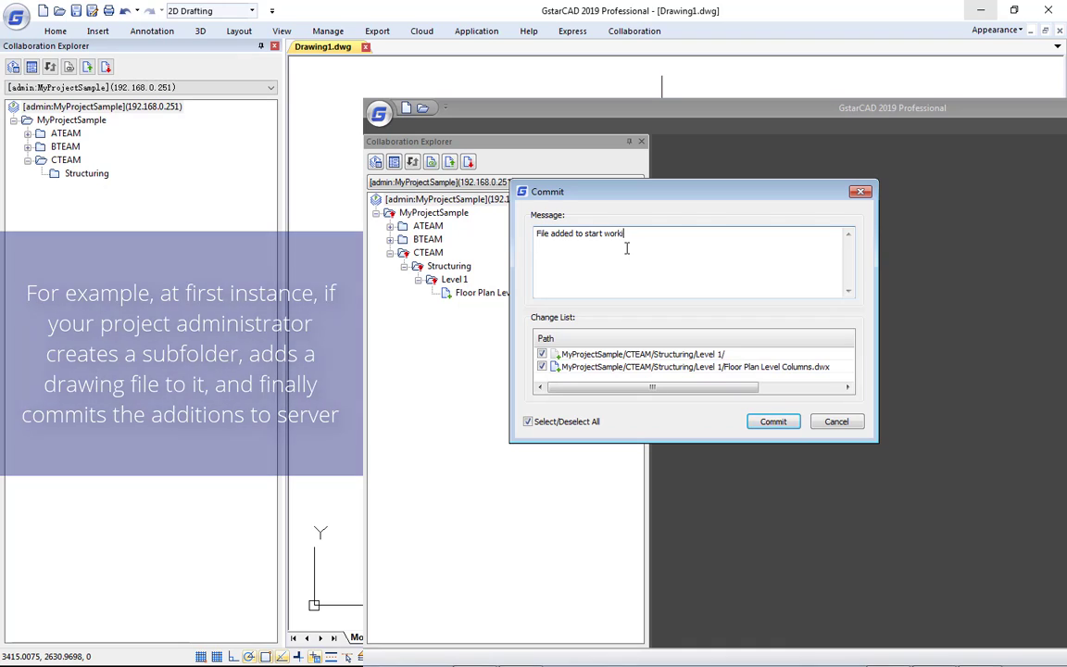
type("ing with")
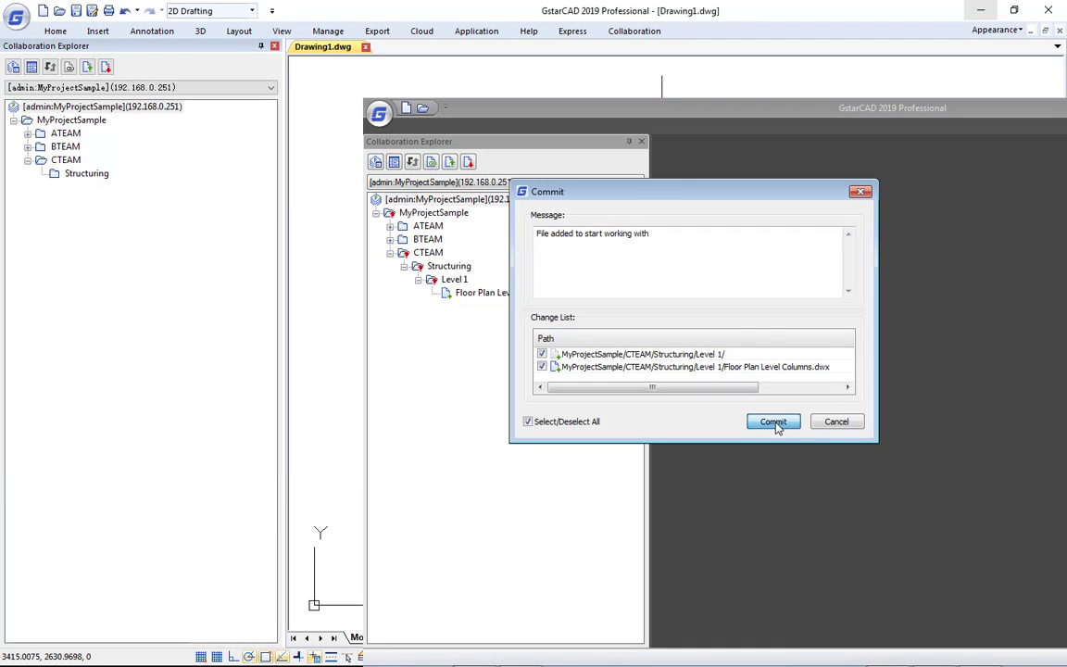
left_click(774, 422)
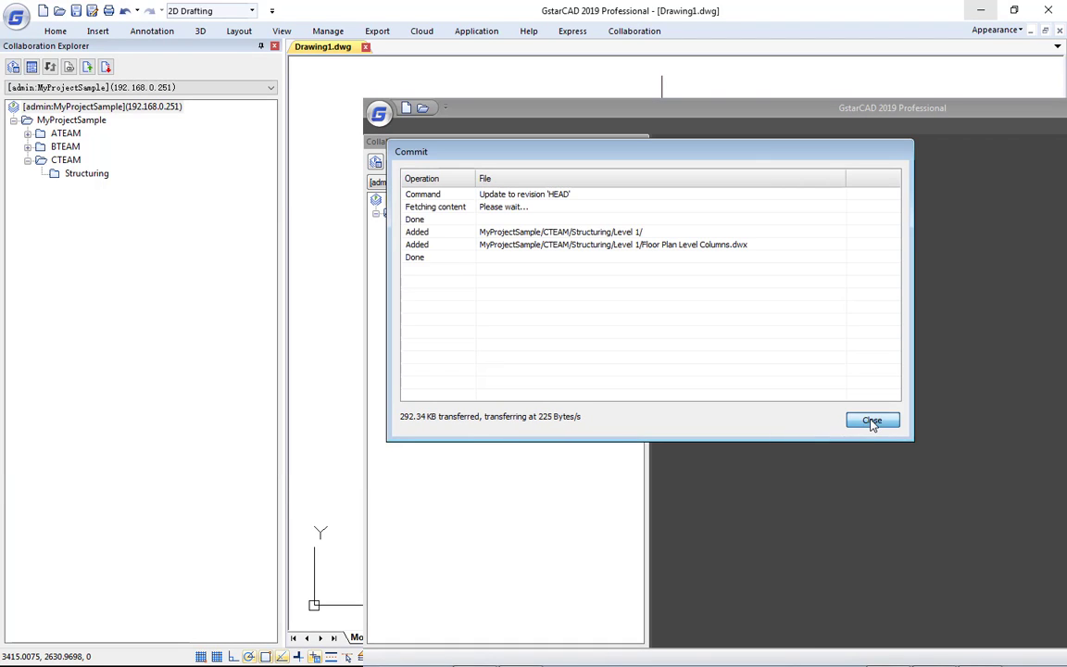
left_click(871, 421)
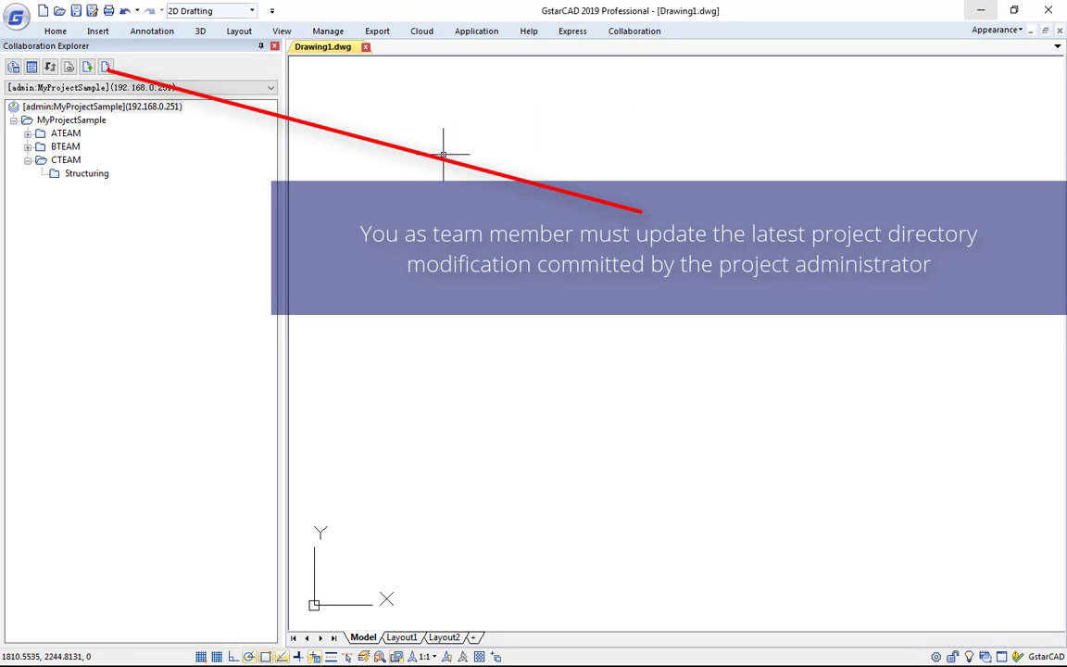
Step: Update from the server, then open Floor Plan Level Columns.dwx from Structuring > Level 1
left_click(107, 69)
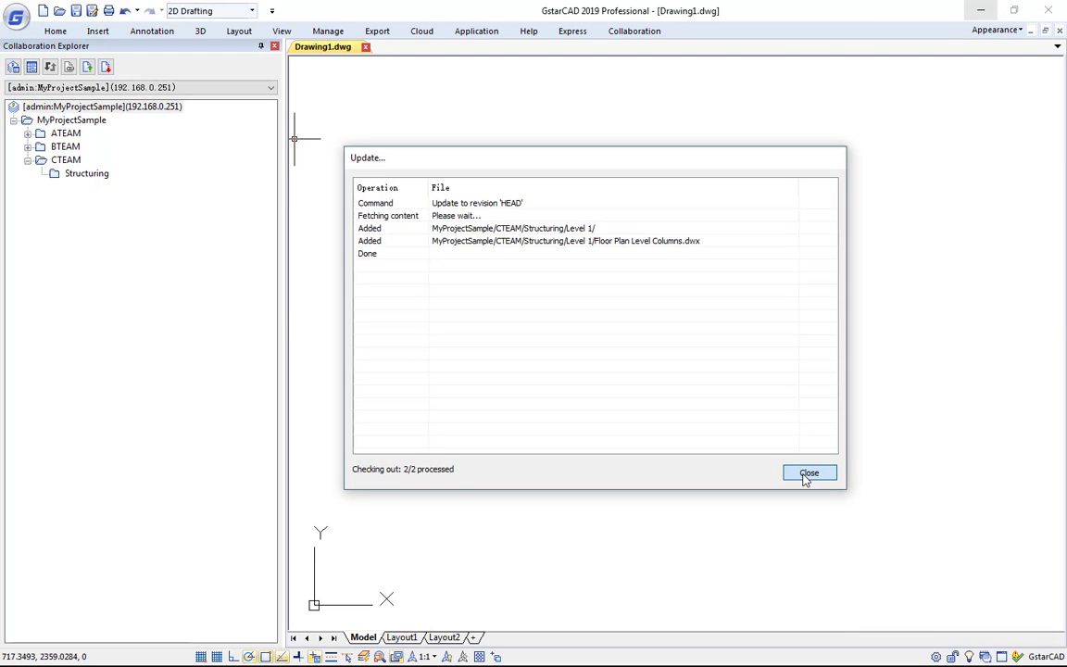
left_click(807, 473)
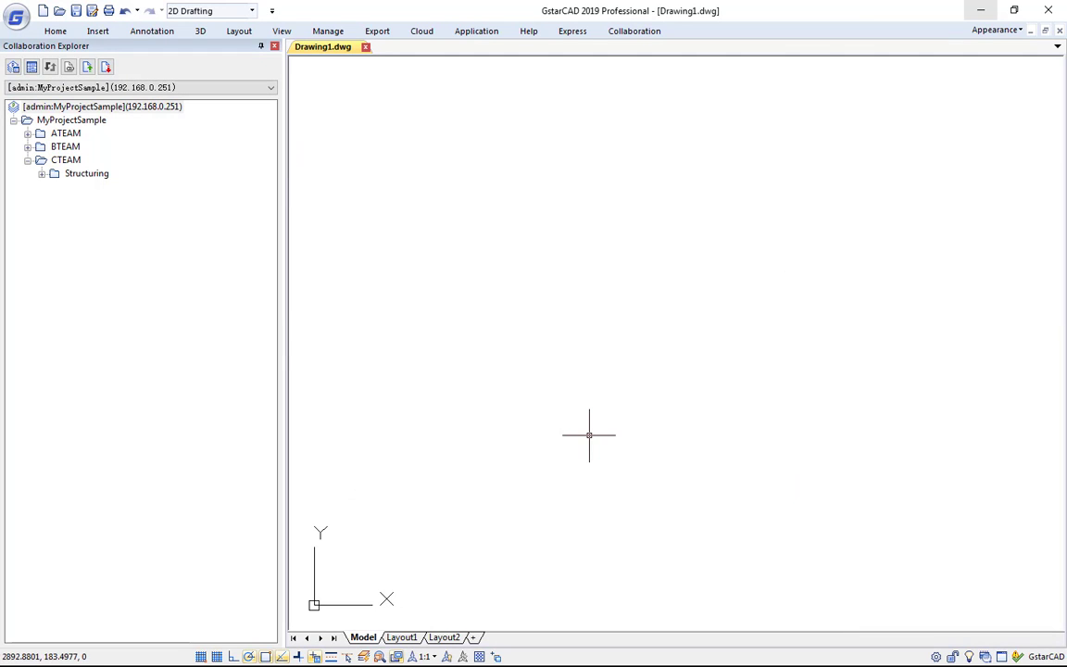
left_click(41, 174)
left_click(56, 187)
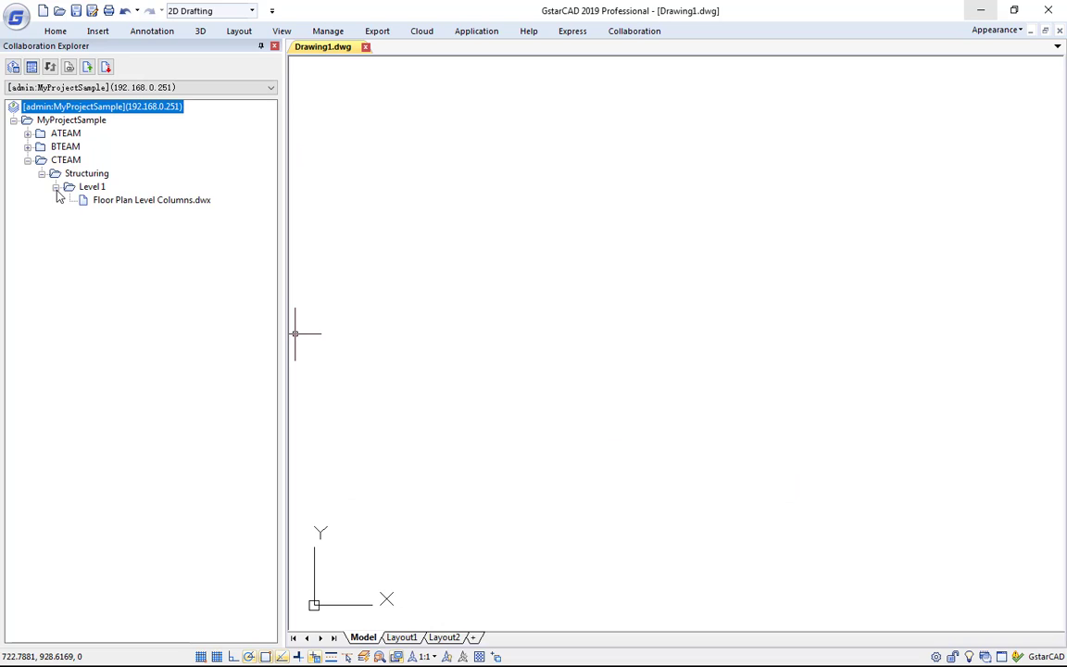
double_click(108, 202)
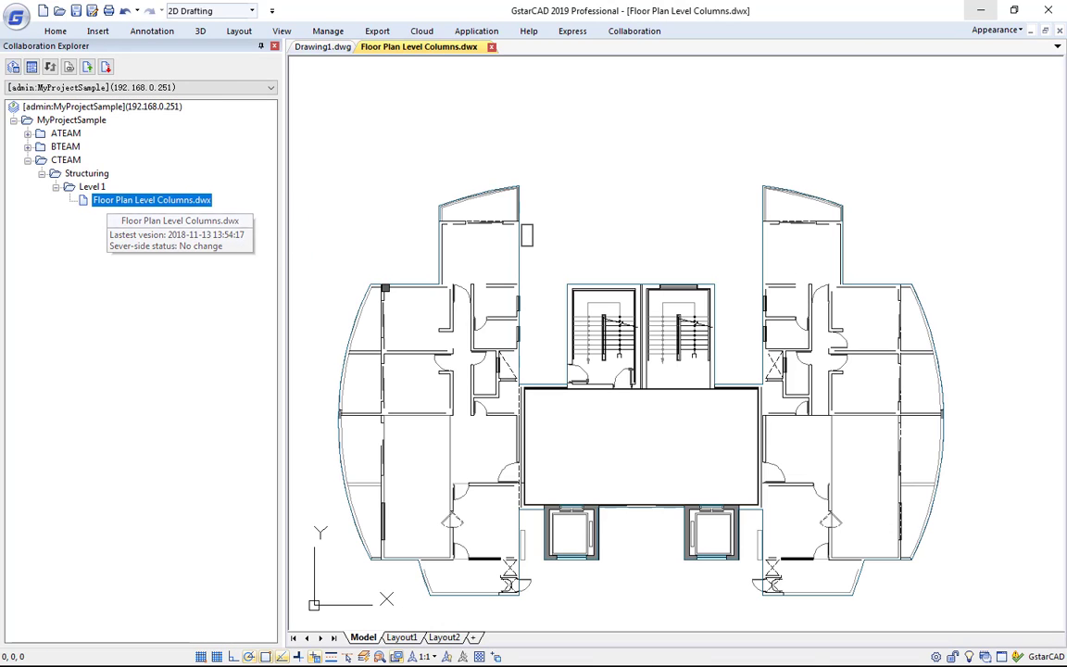
scroll(411, 262, "up", 3)
scroll(388, 235, "up", 2)
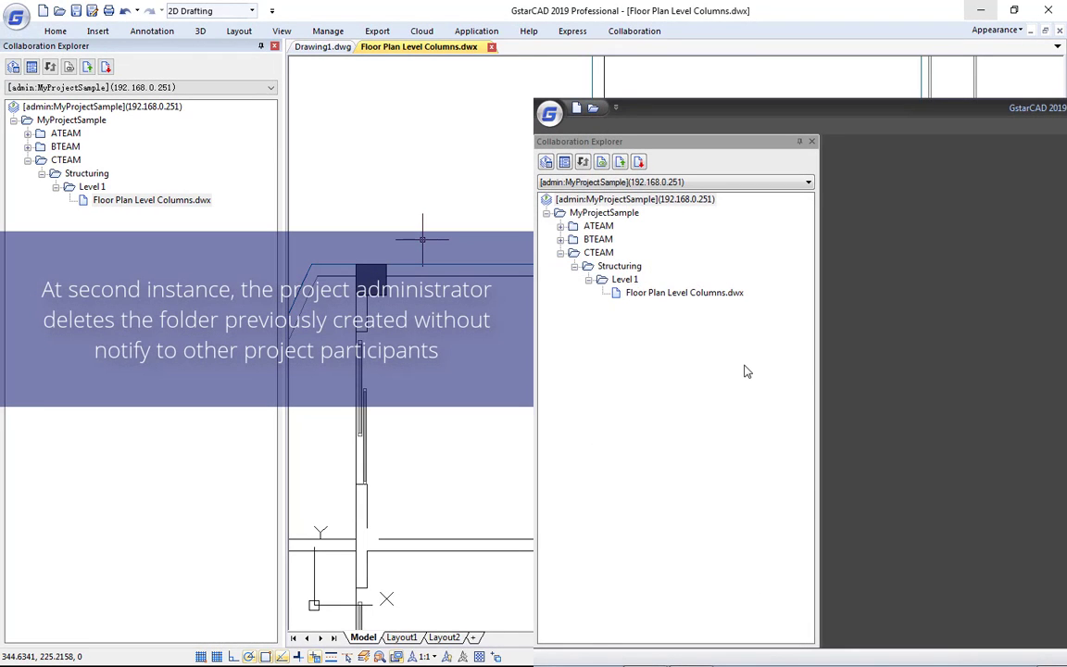
Step: Delete the Level 1 folder and its drawing from the administrator's tree
left_click(625, 281)
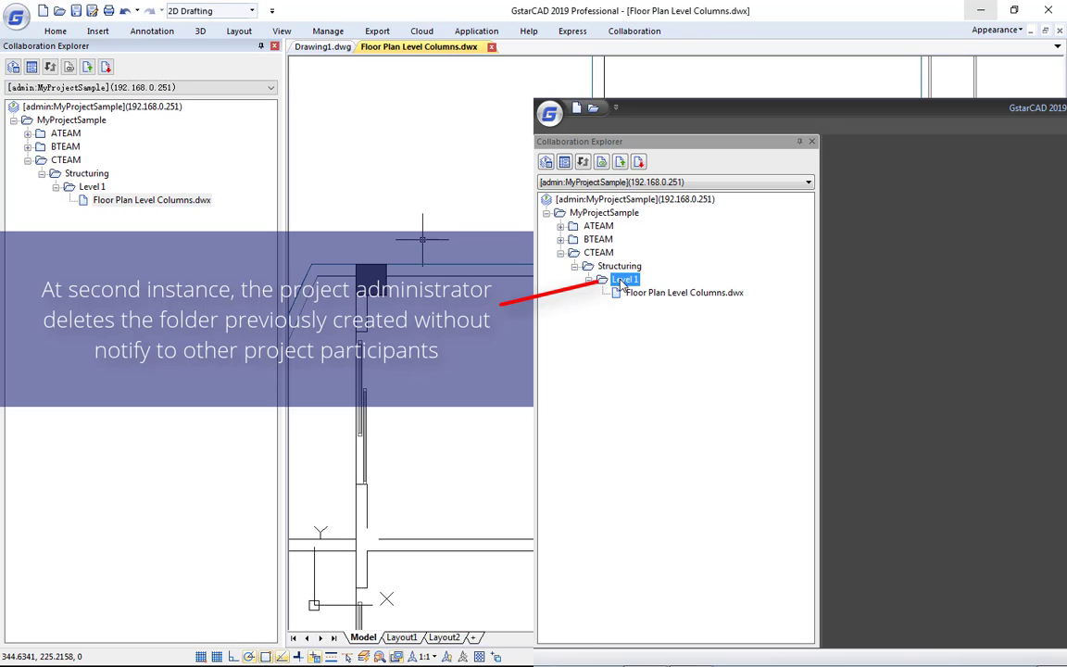
right_click(622, 282)
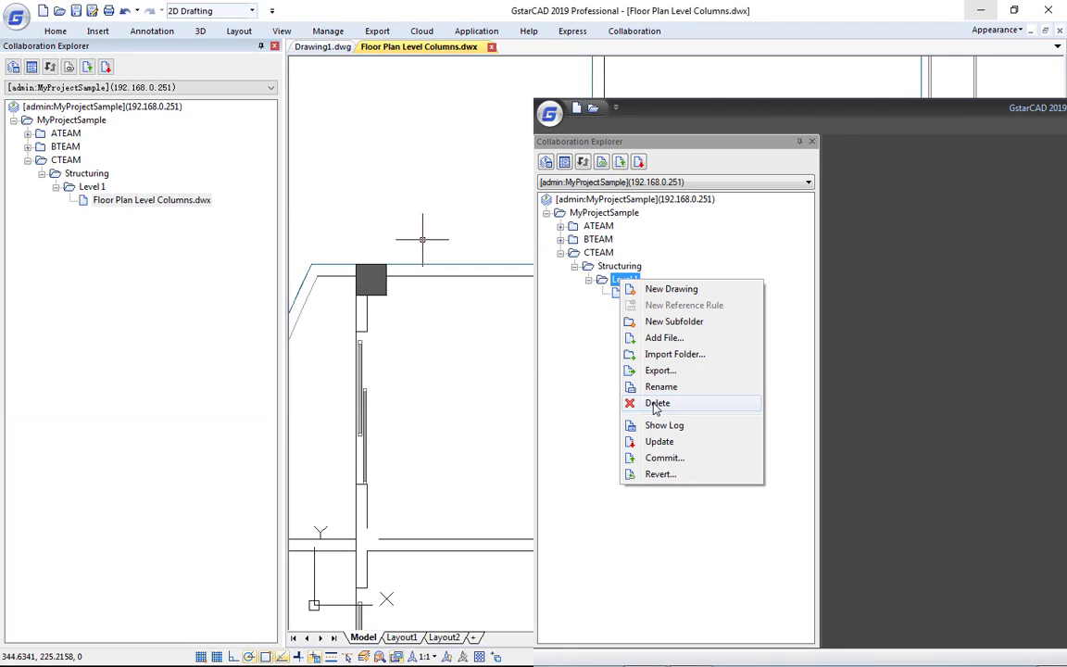
left_click(655, 404)
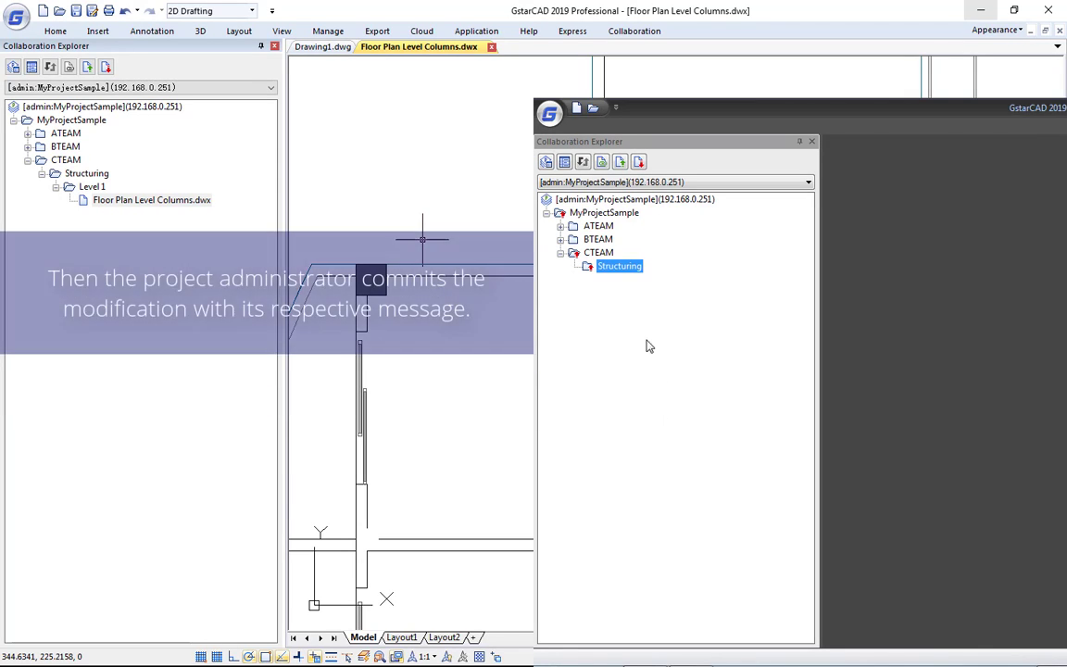
Step: Commit the deletion with message 'Folder and file deleted due to modifications'
left_click(564, 162)
type("Folder and file delete")
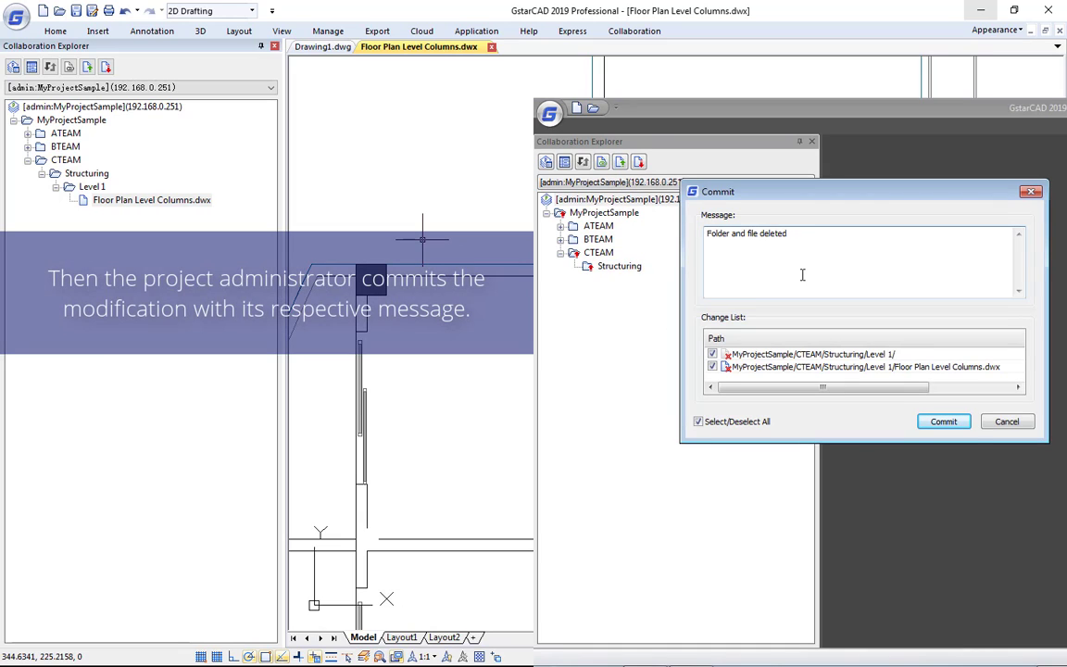
type("due t")
type("tions")
left_click(944, 421)
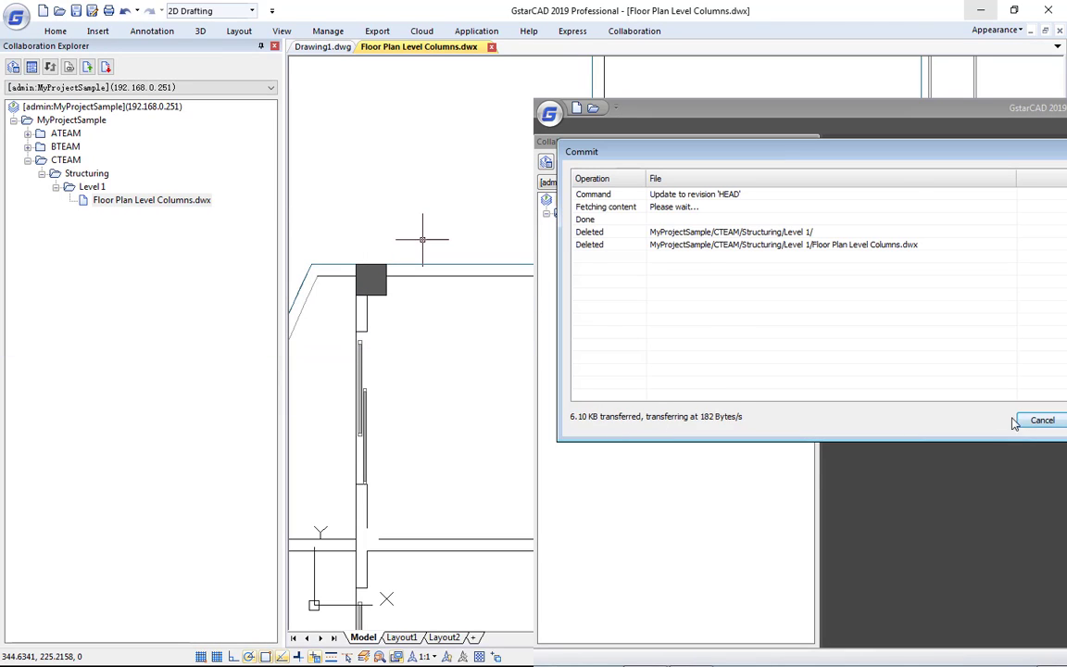
left_click(1028, 422)
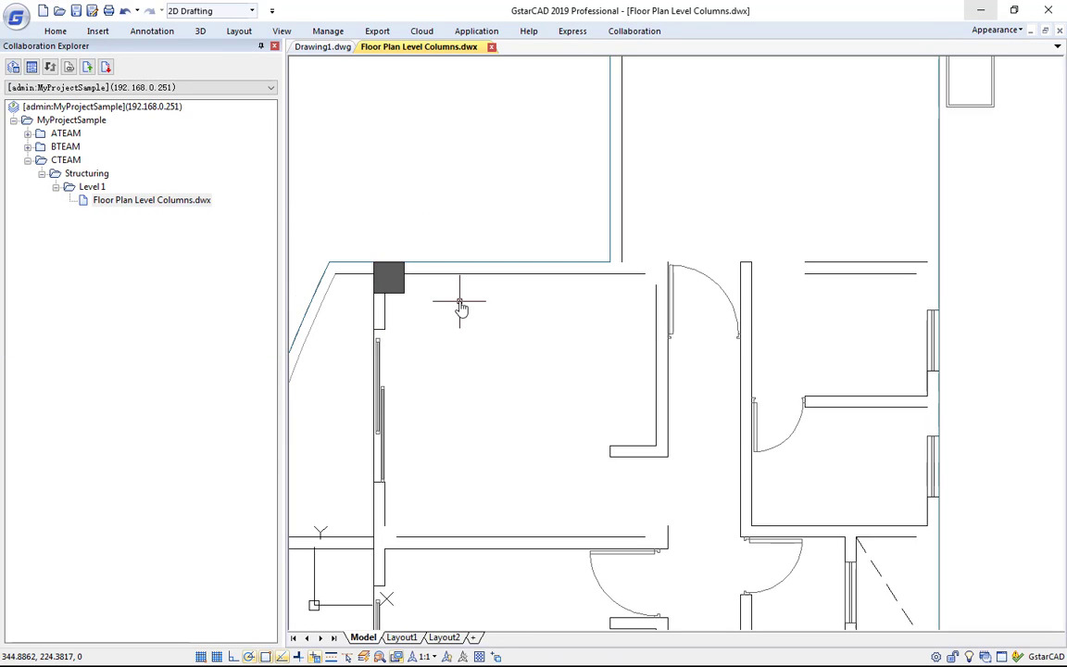
Step: Start and cancel the copy and circle commands near the dark square column
type("cp")
key("Return")
key("Escape")
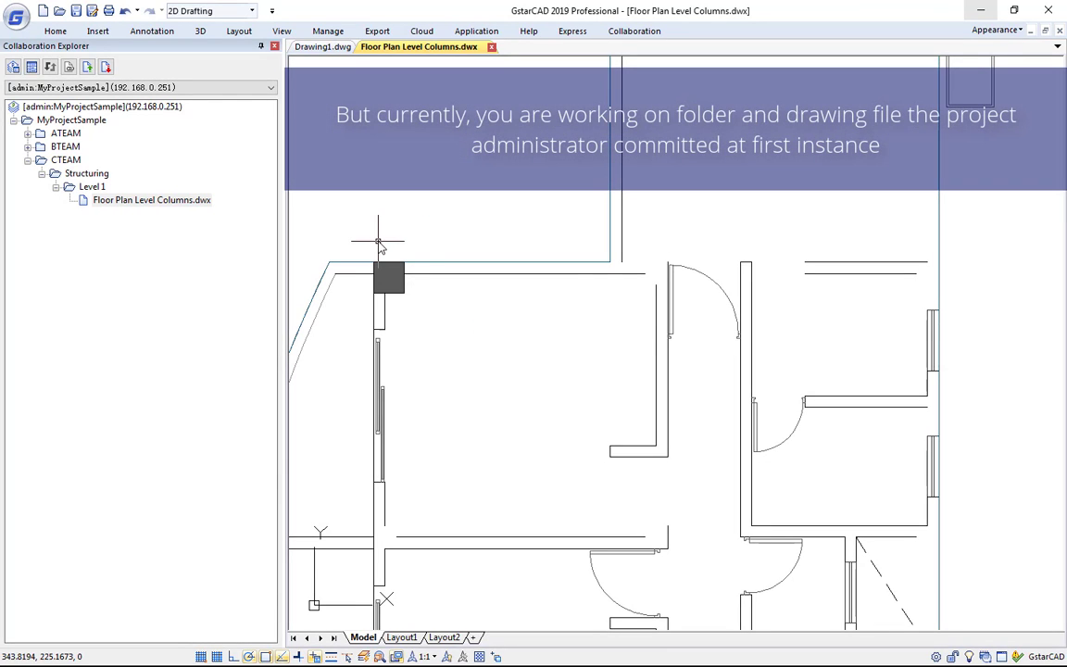
type("c")
key("Return")
left_click(376, 243)
key("Escape")
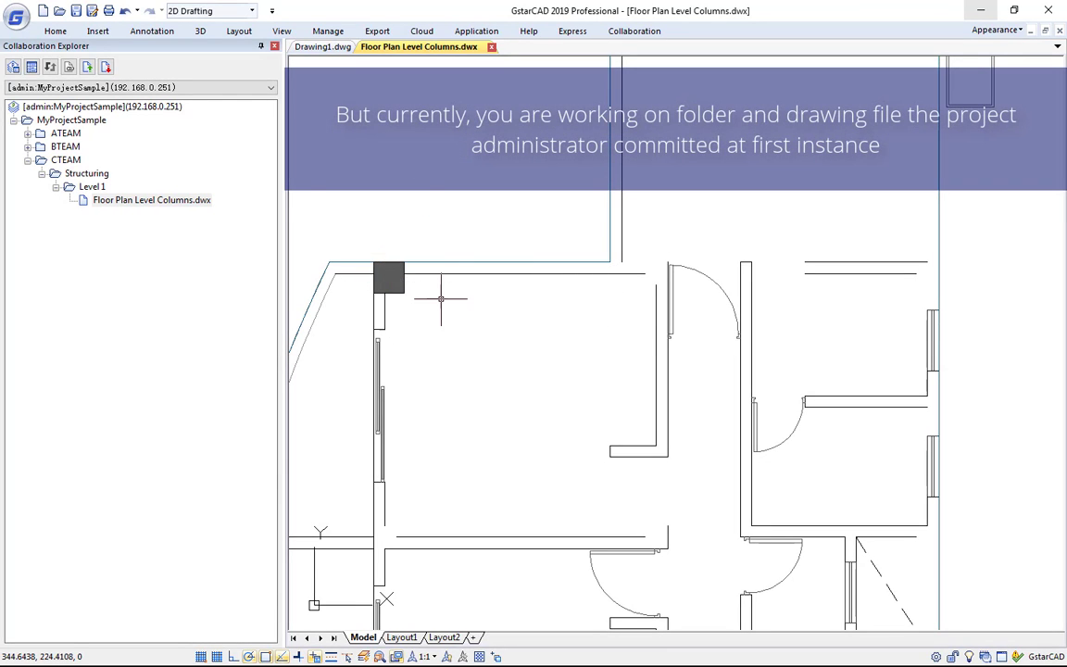
key("Return")
left_click(353, 247)
key("Escape")
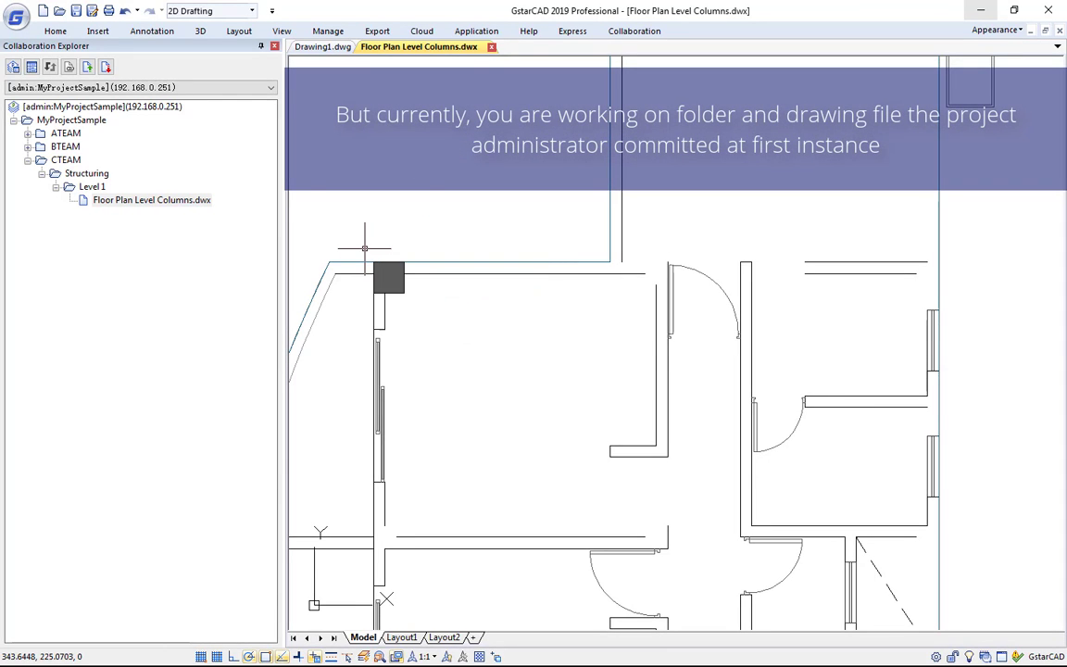
Step: Copy the dark column from its corner base point to the door-wall corner
type("cp")
key("Return")
left_click(362, 247)
left_click(412, 297)
key("Return")
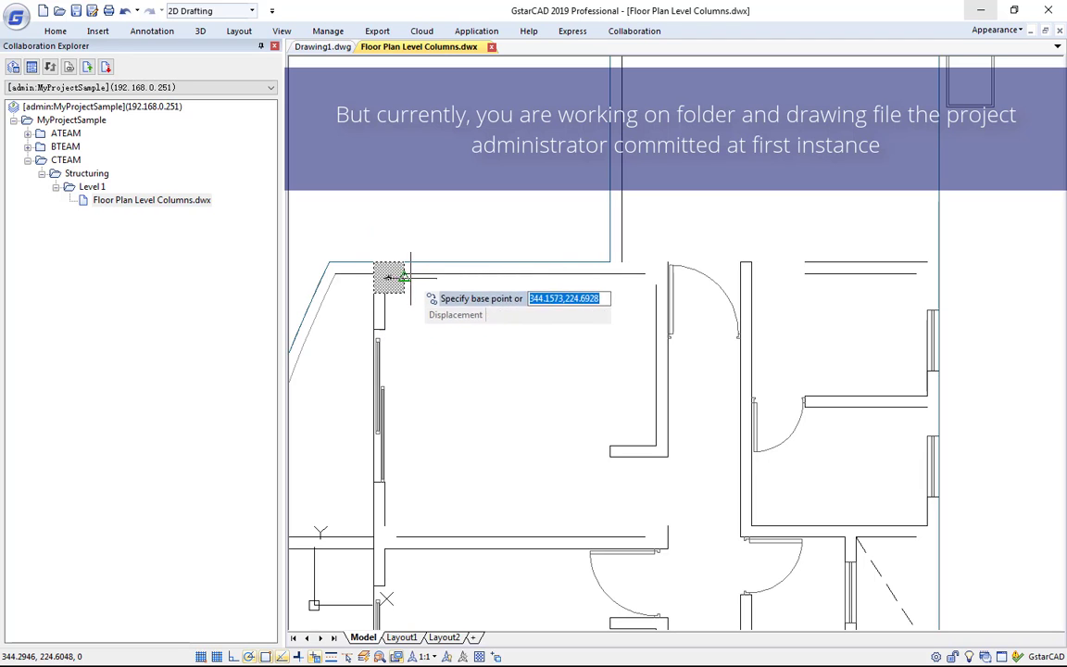
left_click(403, 263)
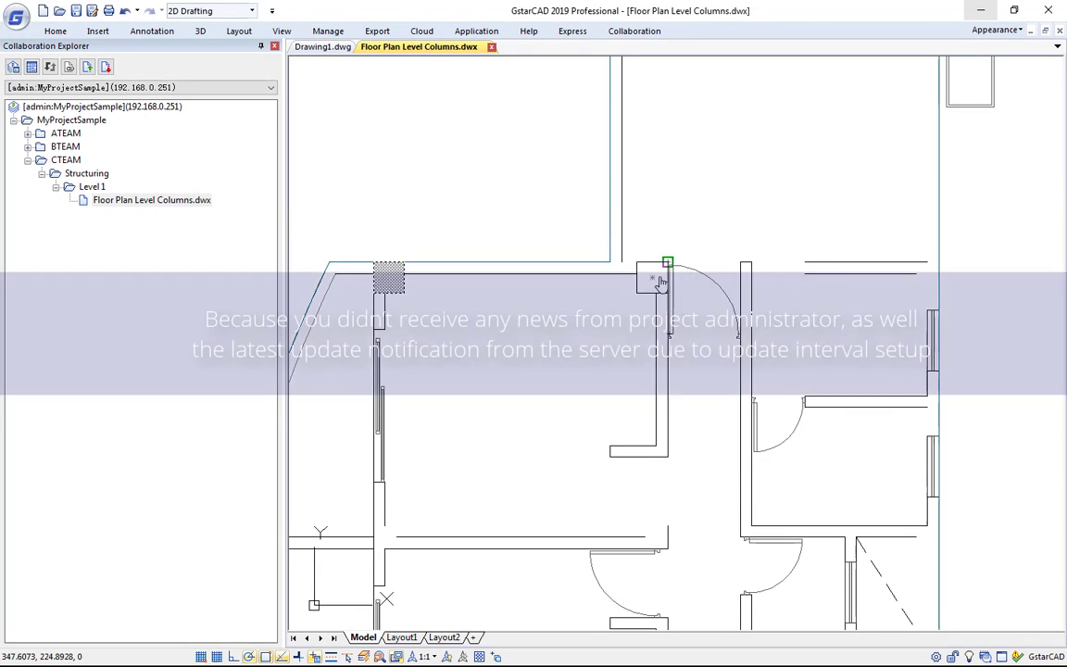
left_click(663, 277)
middle_click_drag(663, 278, 625, 407)
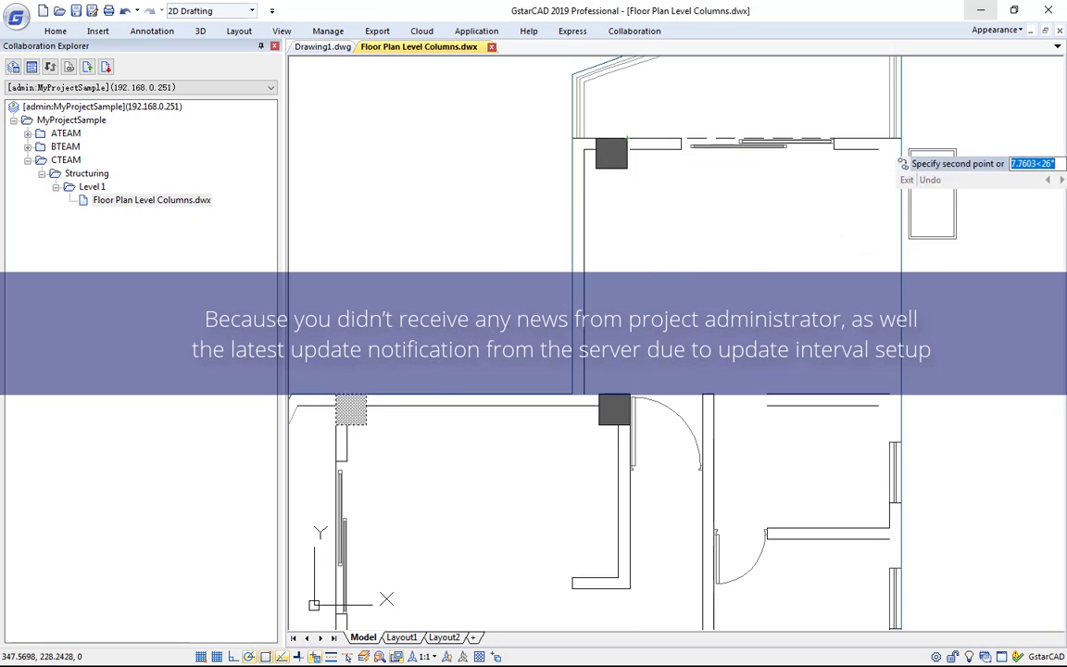
scroll(898, 163, "down", 3)
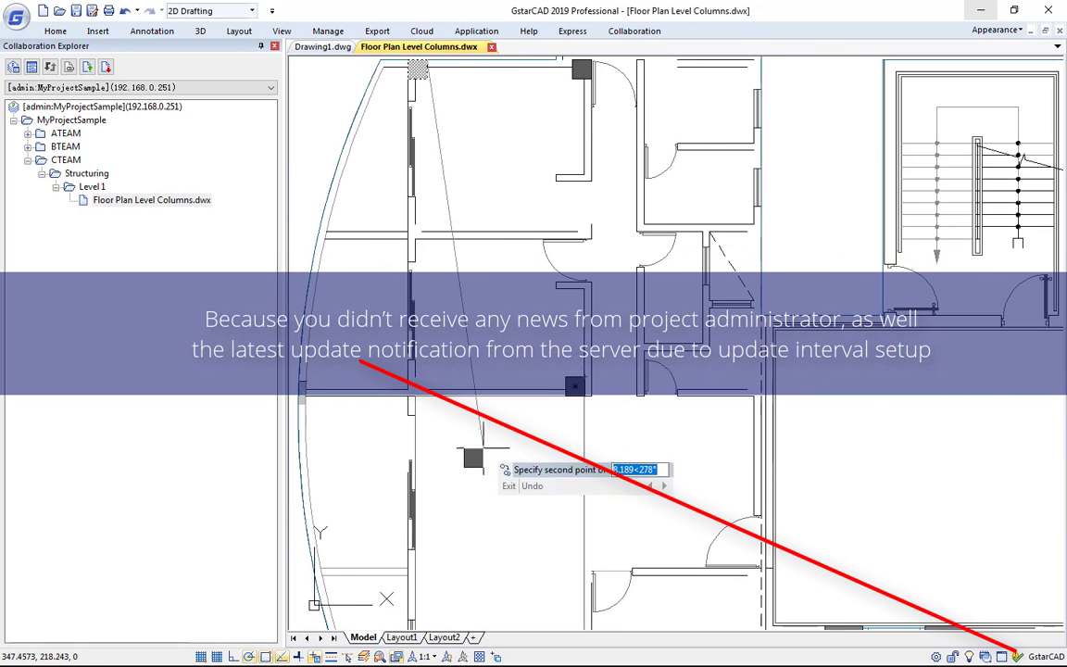
middle_click_drag(491, 454, 435, 571)
key("Return")
key("Return")
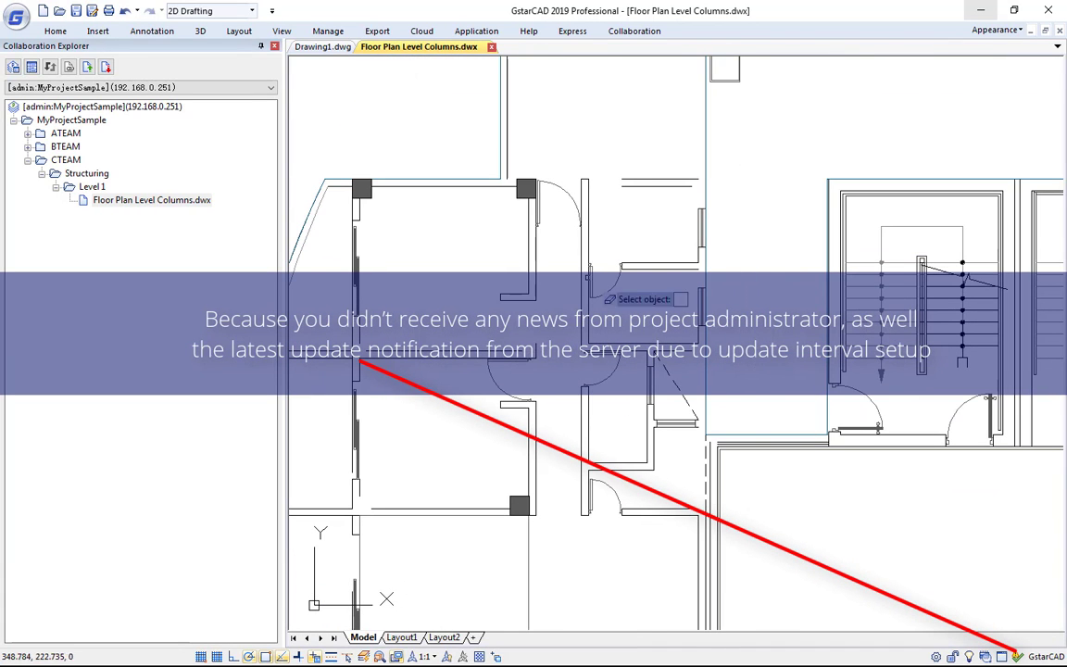
Step: Window-select the columns at the top of the floor plan
left_click(546, 153)
left_click(583, 174)
middle_click_drag(417, 345, 476, 544)
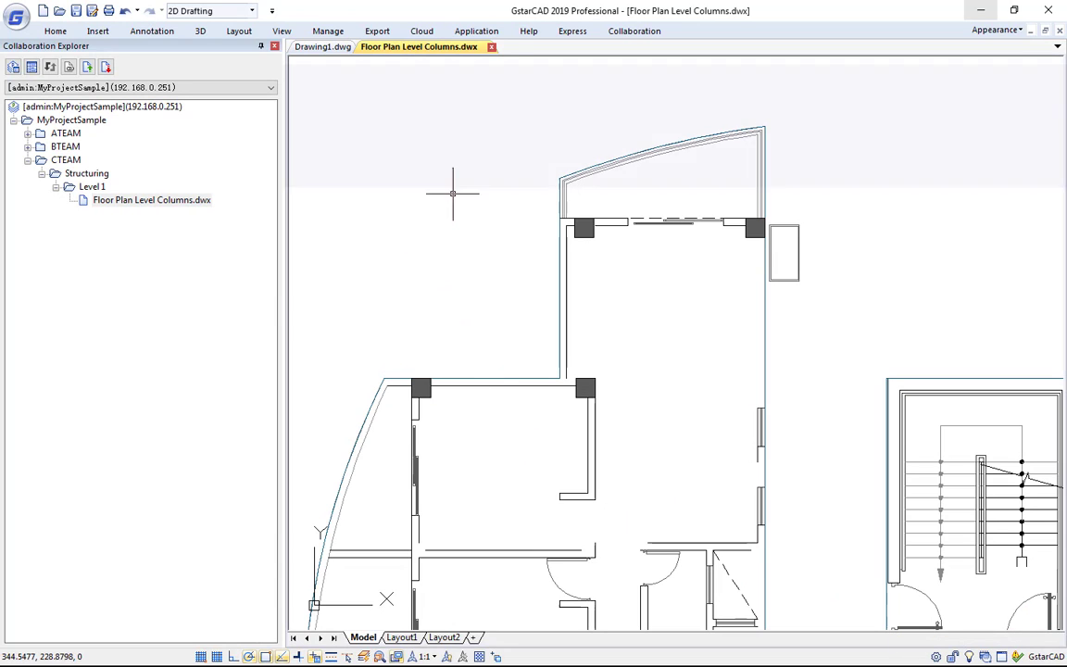
Step: Save and close Floor Plan Level Columns, commit it with a message, and dismiss the conflict report
left_click(76, 11)
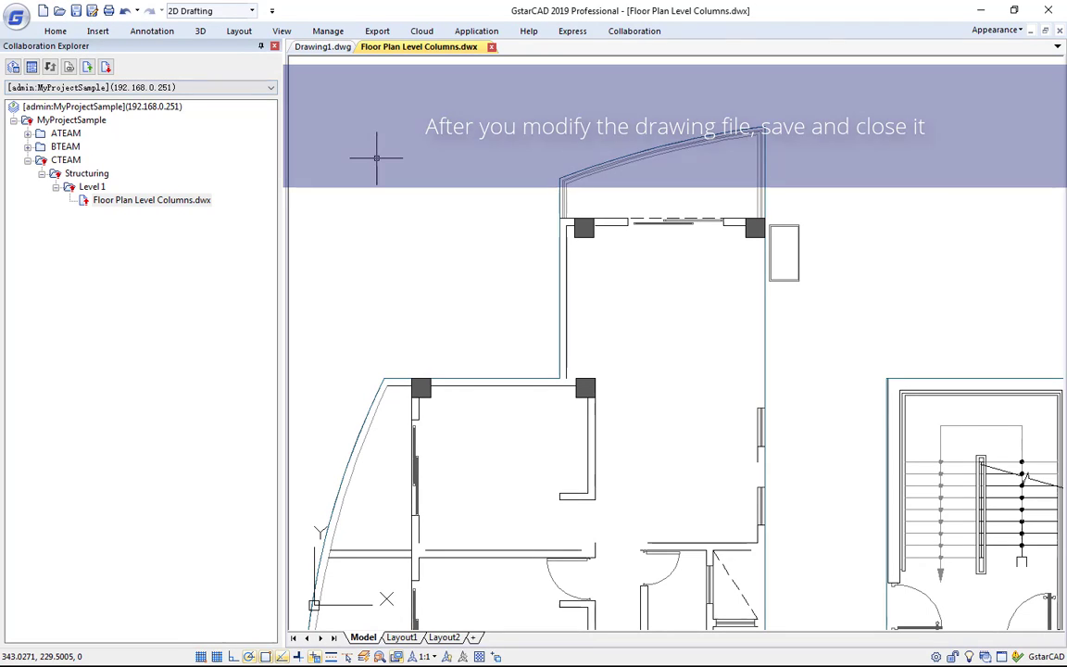
left_click(491, 49)
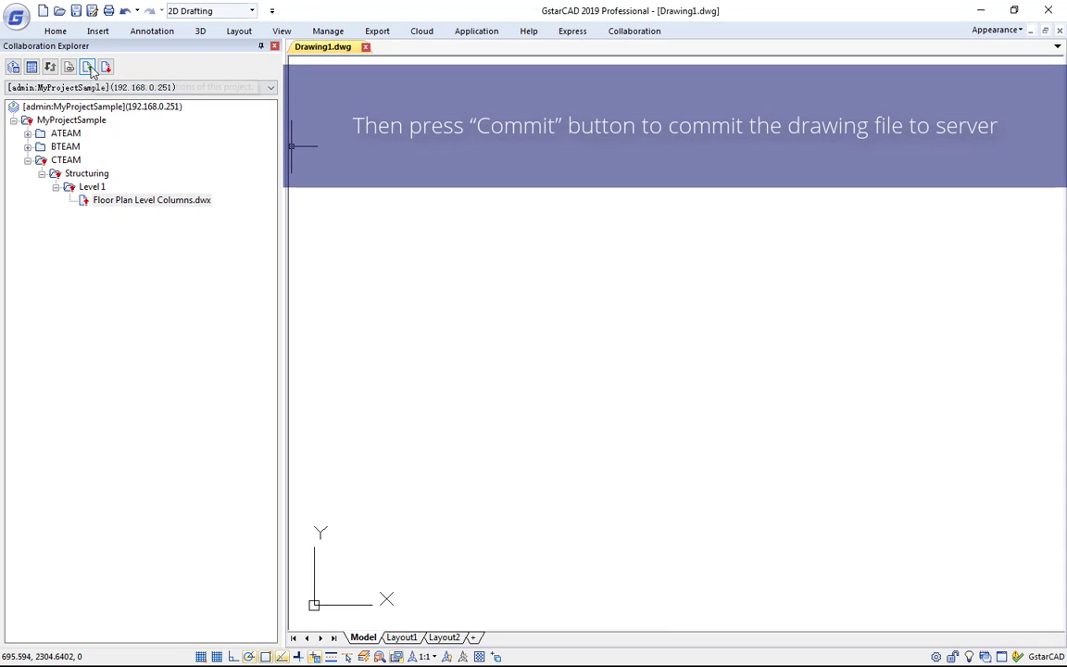
left_click(88, 67)
type("Columns")
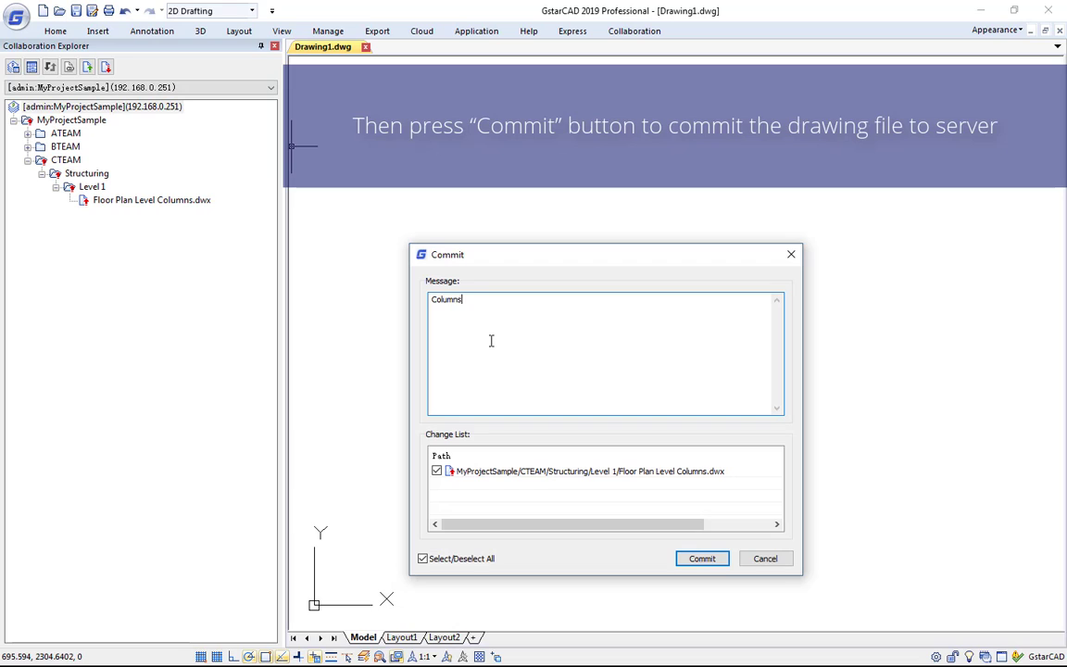
type("added to drawing")
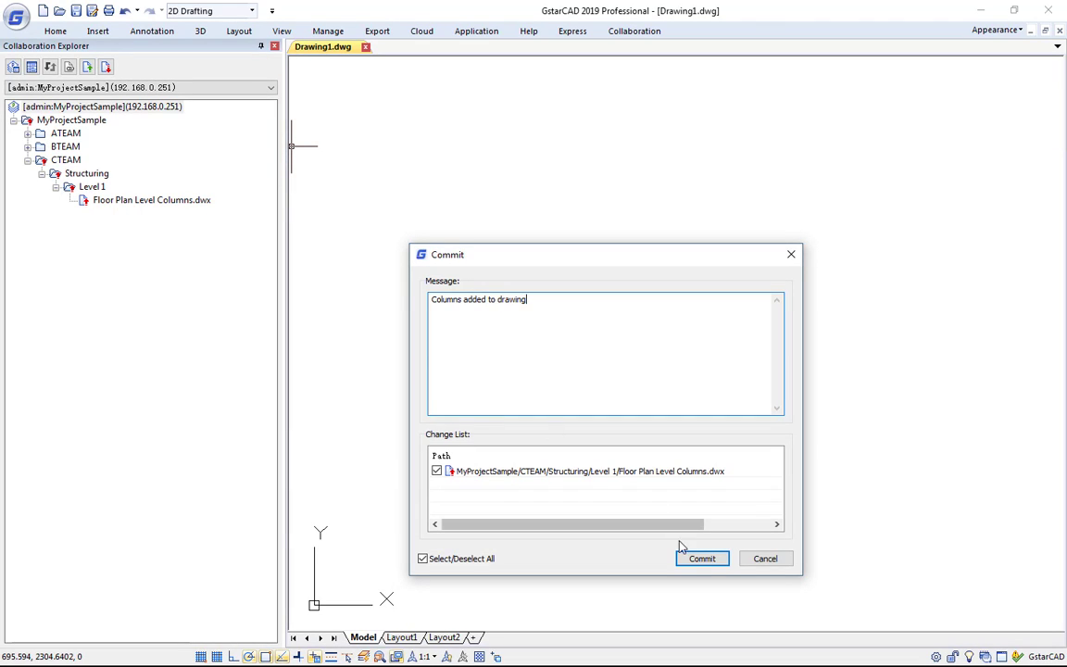
left_click(689, 563)
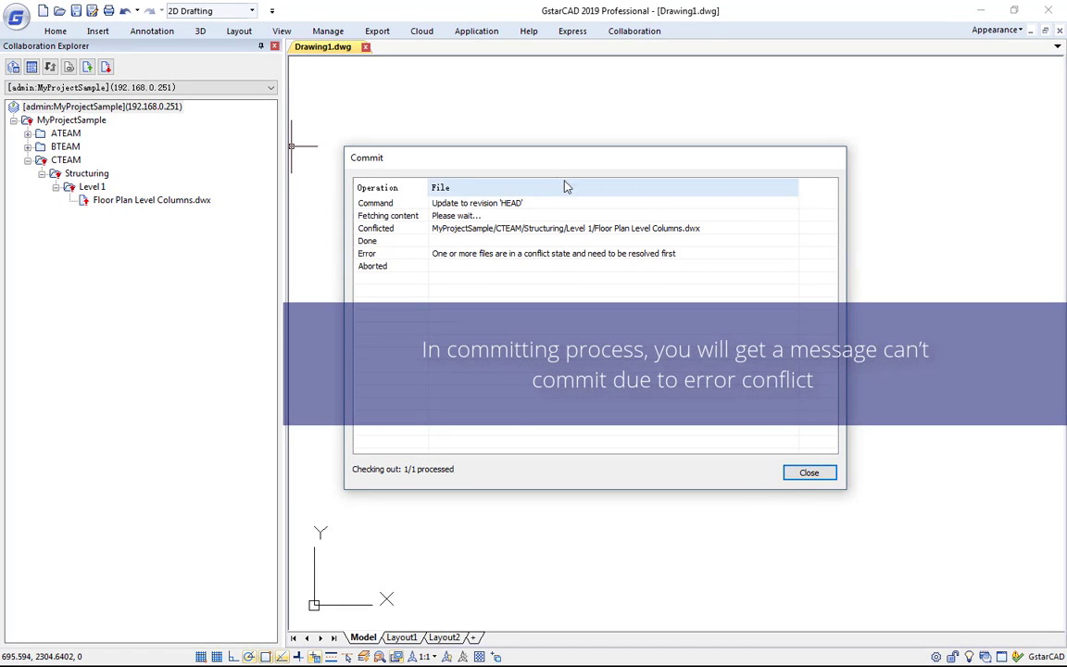
left_click_drag(531, 167, 483, 82)
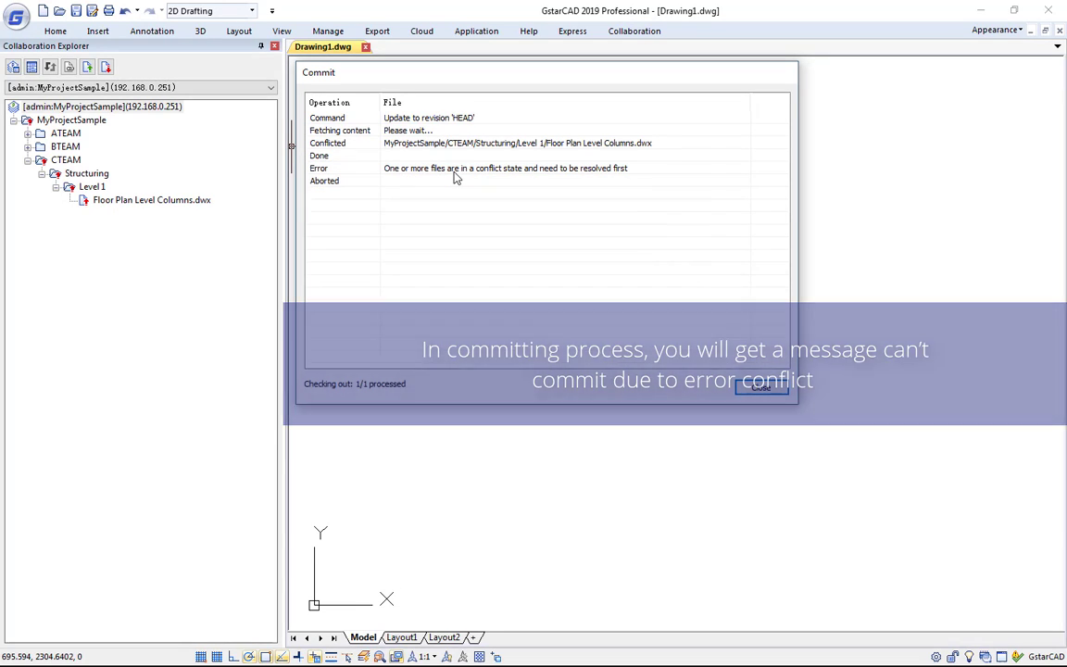
left_click(758, 387)
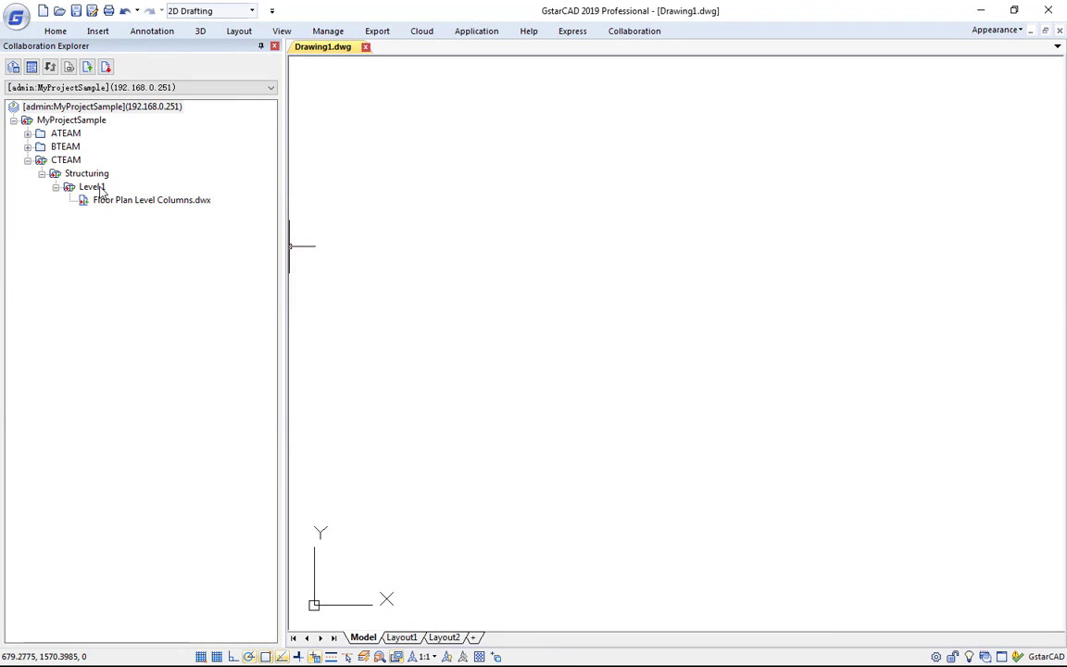
Step: Open Resolve Conflicts from the Level 1 folder's context menu
right_click(89, 192)
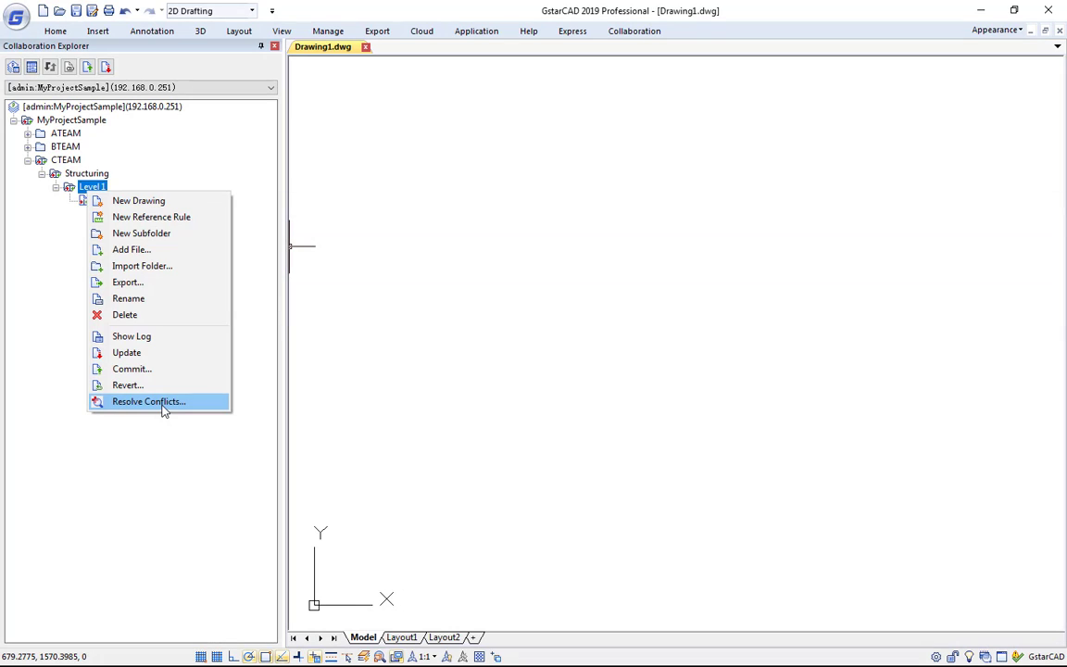
left_click(148, 401)
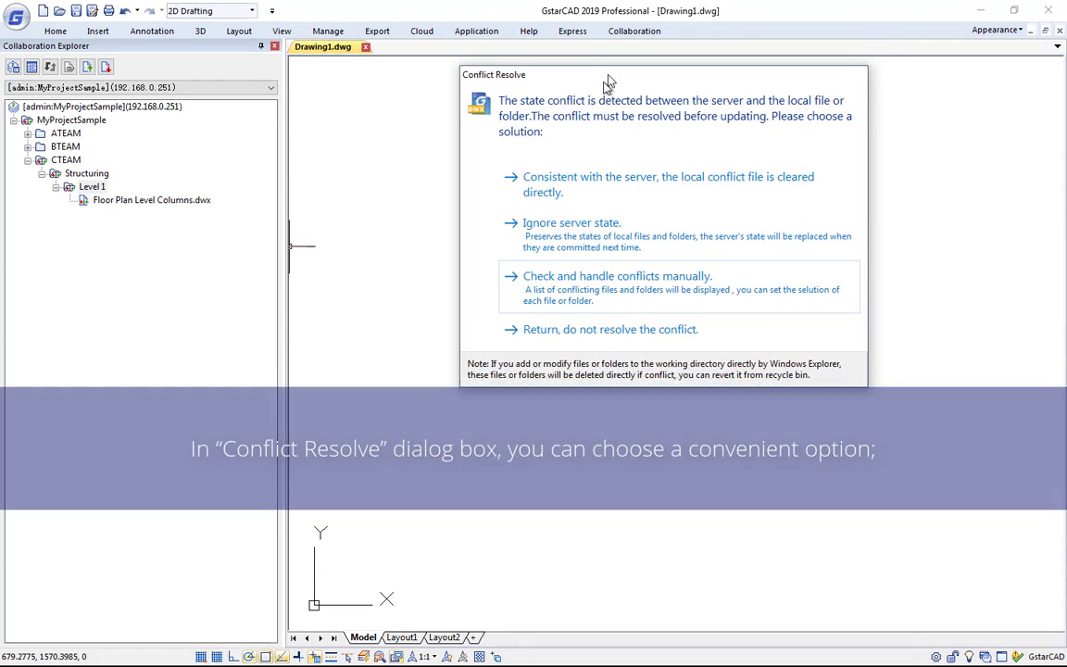
Step: Pick 'Consistent with the server, the local conflict file is cleared directly' in Conflict Resolve
left_click_drag(608, 83, 590, 51)
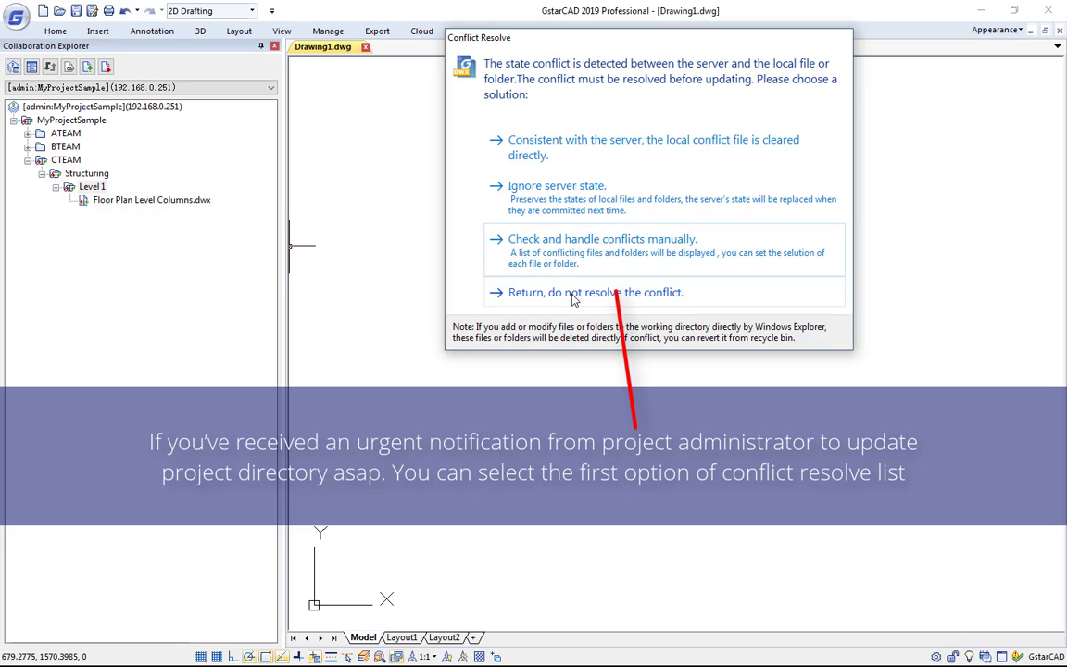
left_click(593, 146)
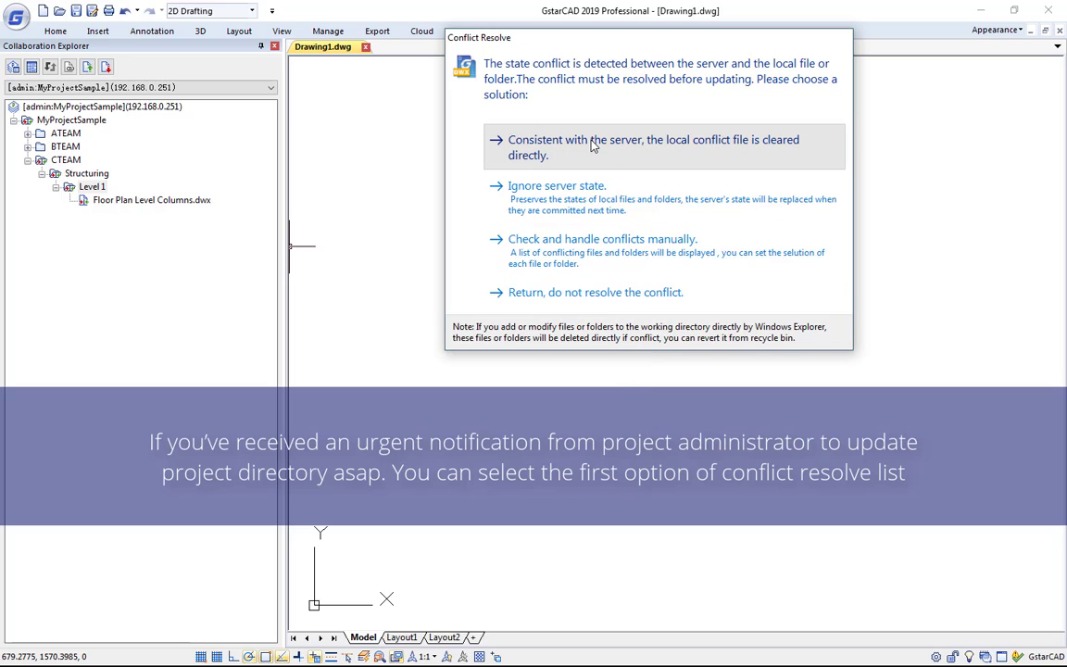
Step: Confirm the server-consistent resolution, then update from the server and close the report
left_click(593, 145)
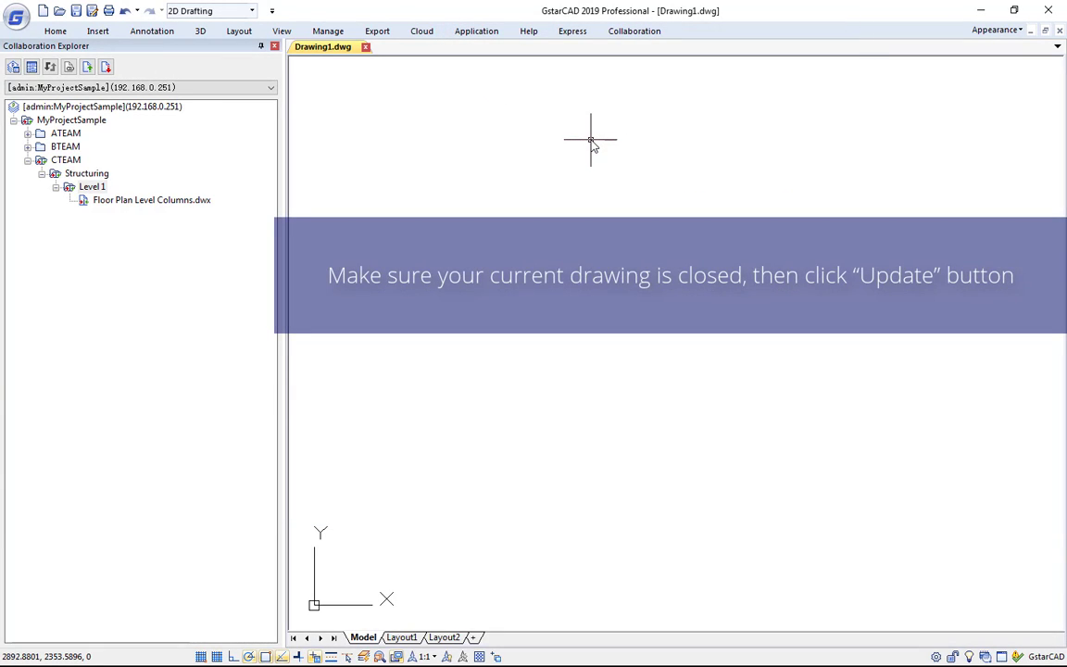
mouse_move(105, 66)
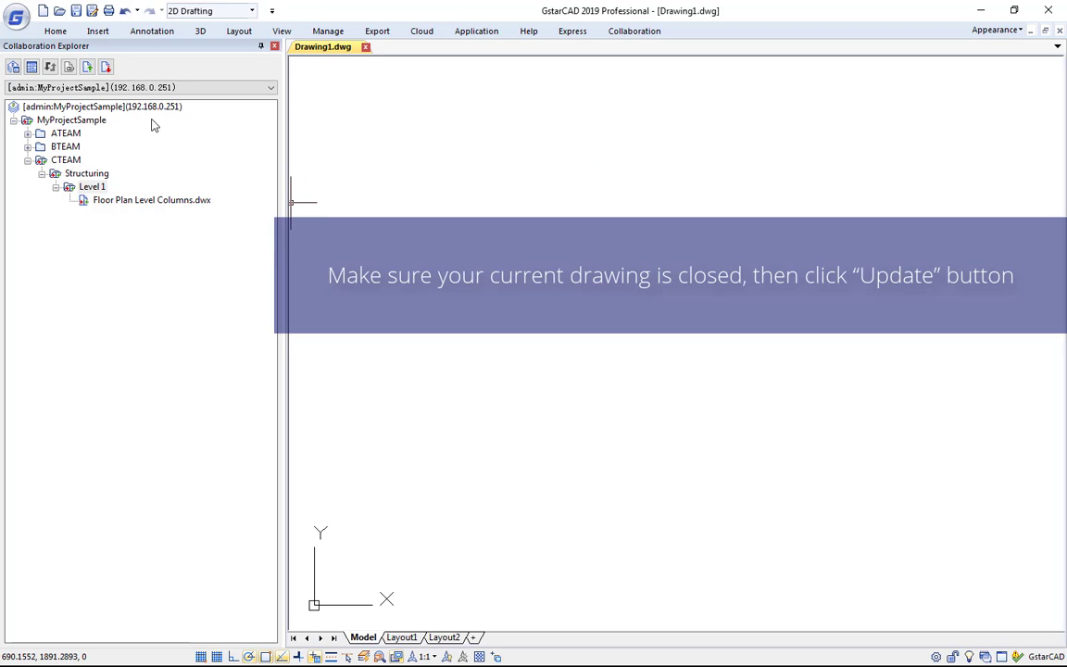
left_click(105, 68)
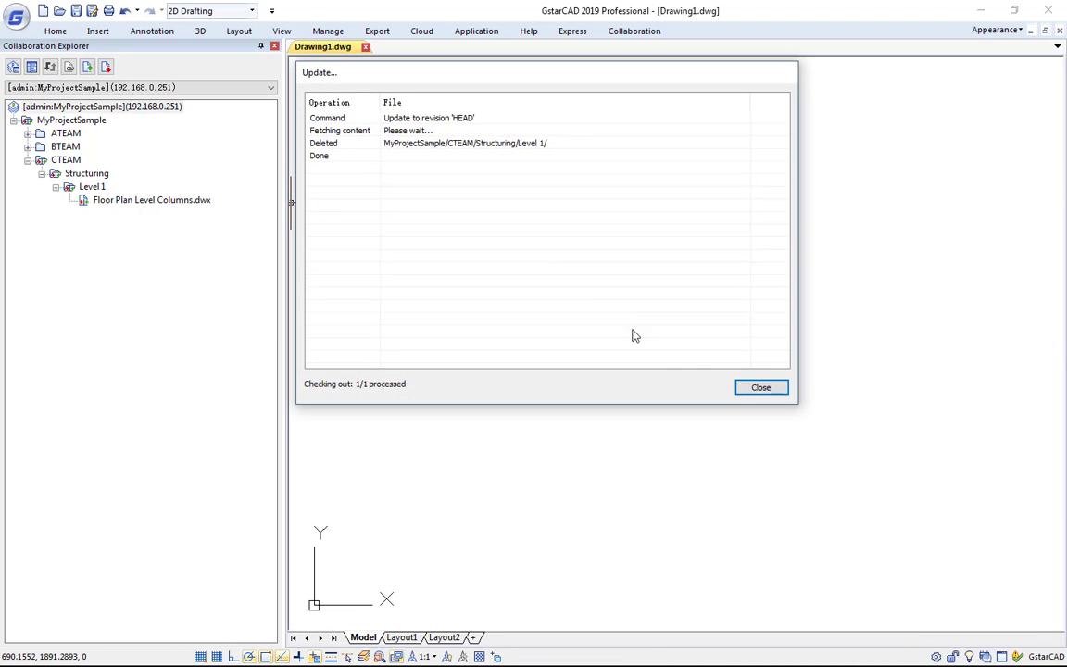
left_click(752, 387)
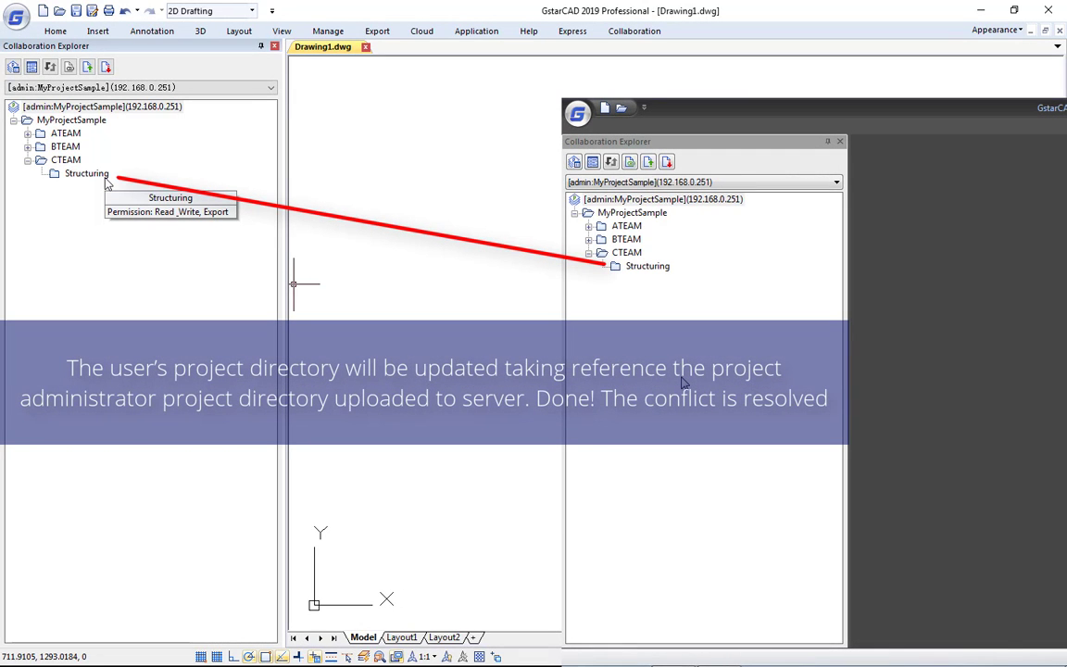
left_click(105, 178)
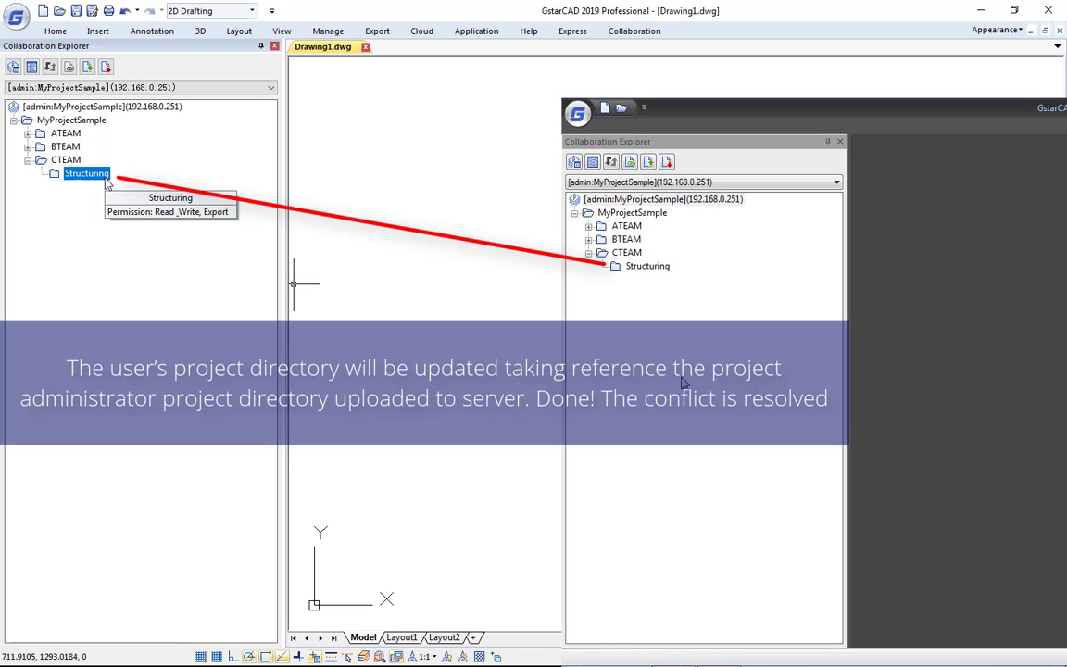